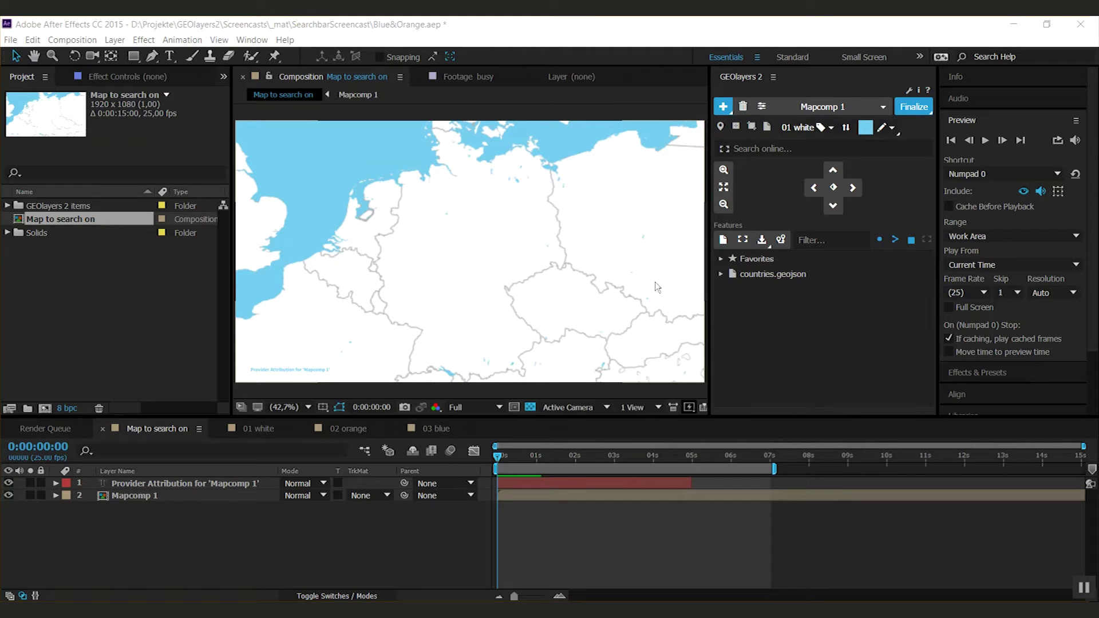
Select the Mapcomp 1 map layer in the 'Map to search on' timeline.
click(832, 108)
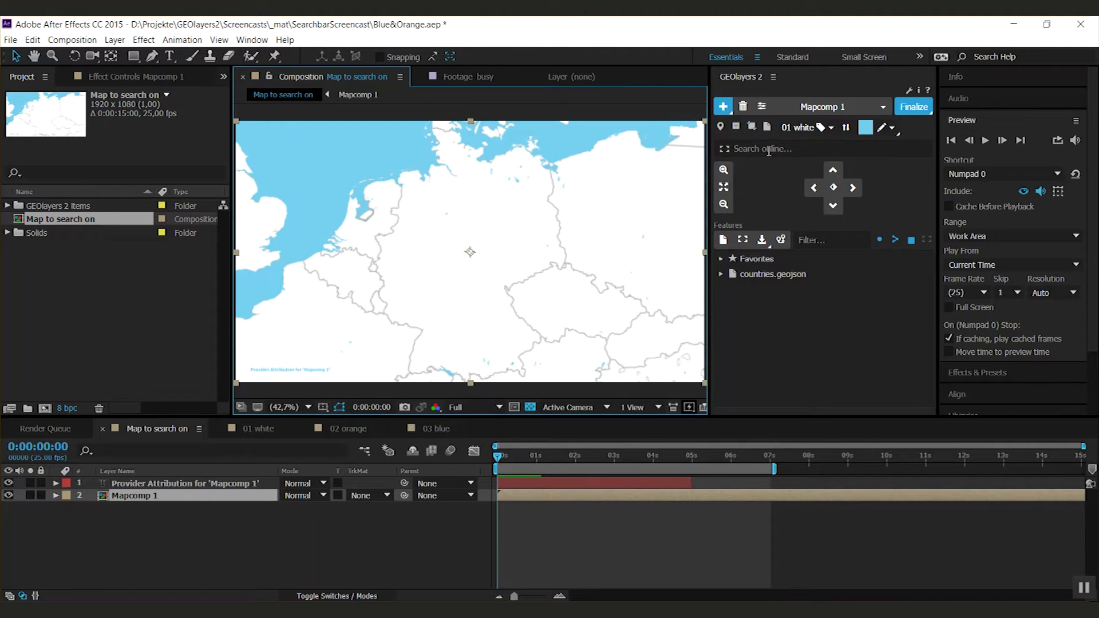
click(780, 153)
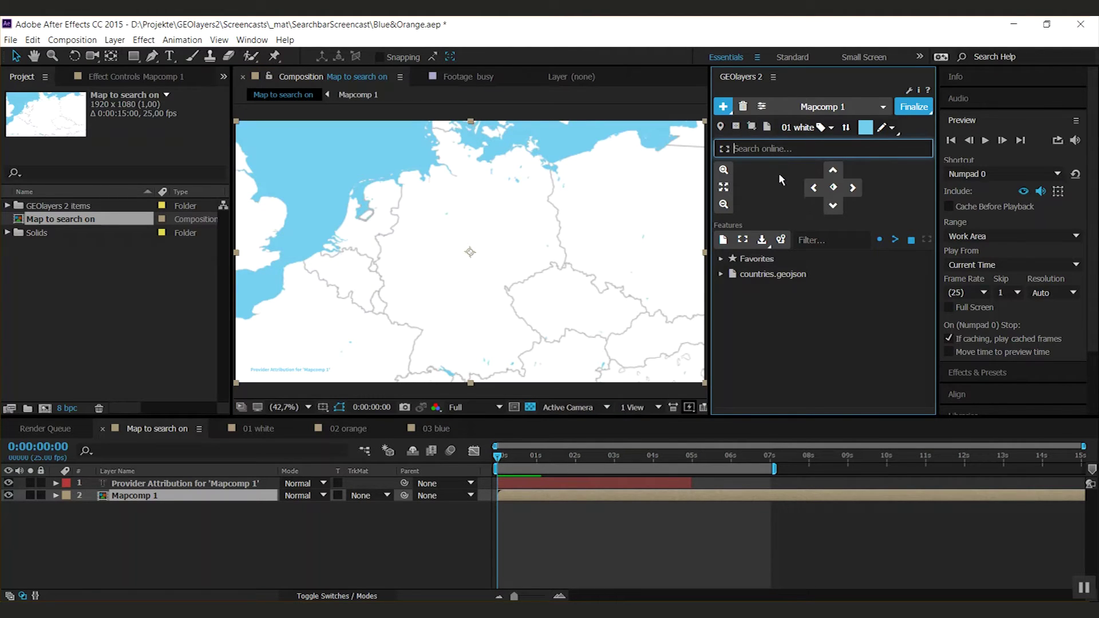
click(724, 150)
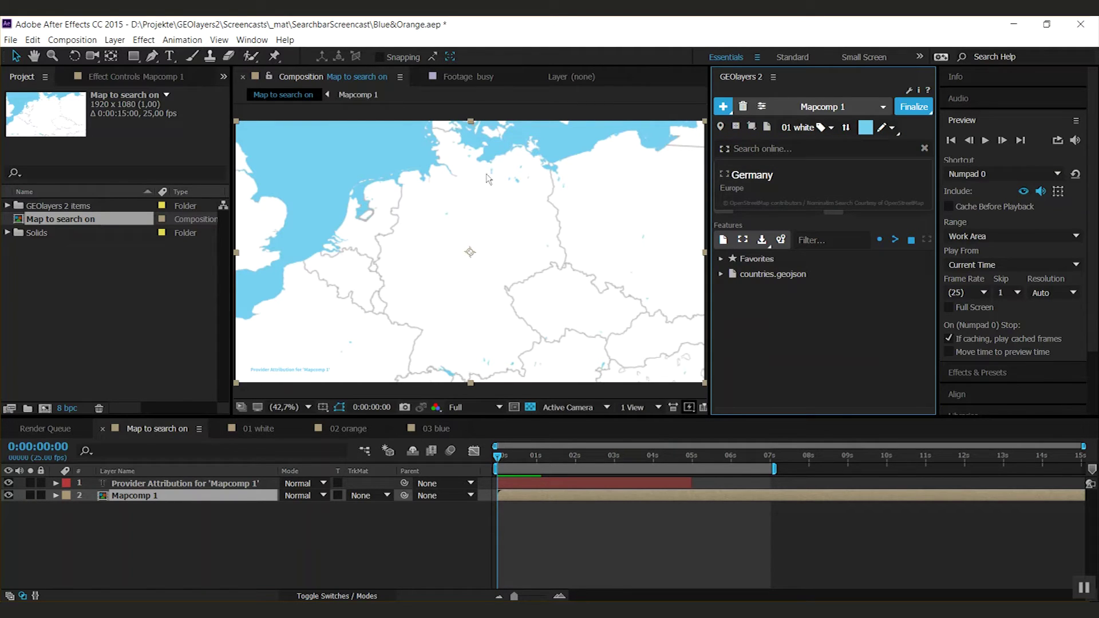
mouse_move(765, 182)
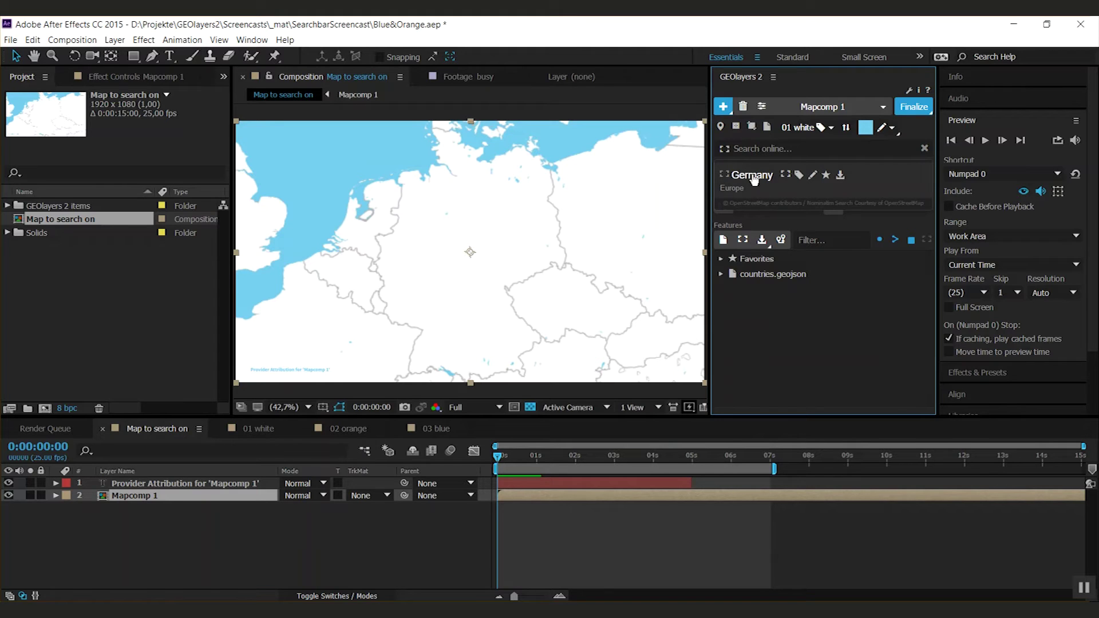
Search GEOlayers online for 'leipzig' to list matches such as Leipzig, Saxony, Germany.
click(747, 185)
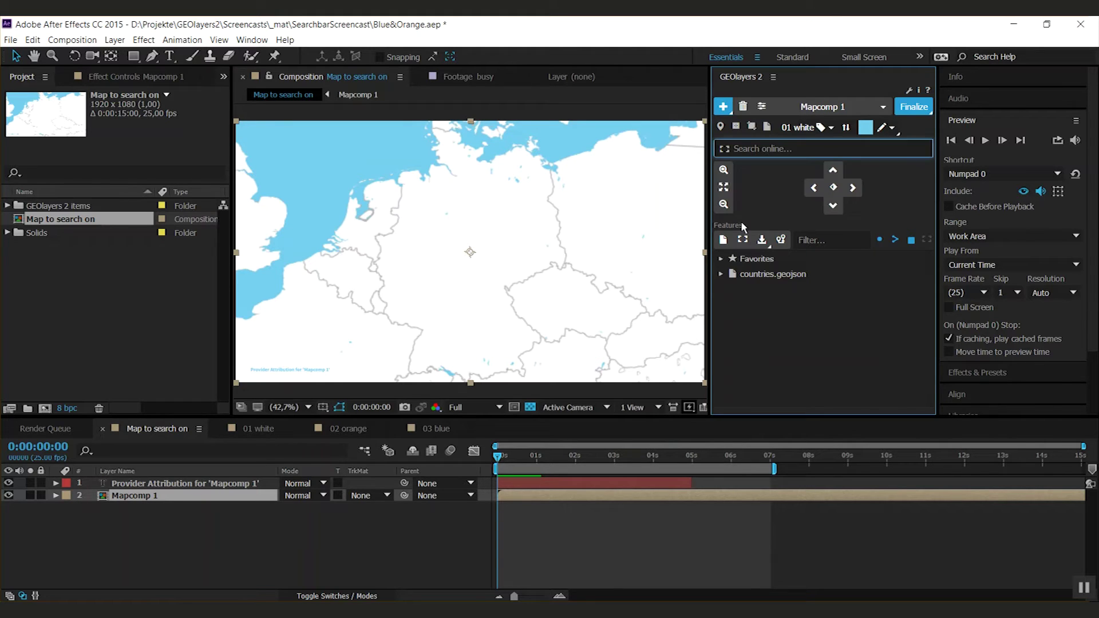
text(leipzig)
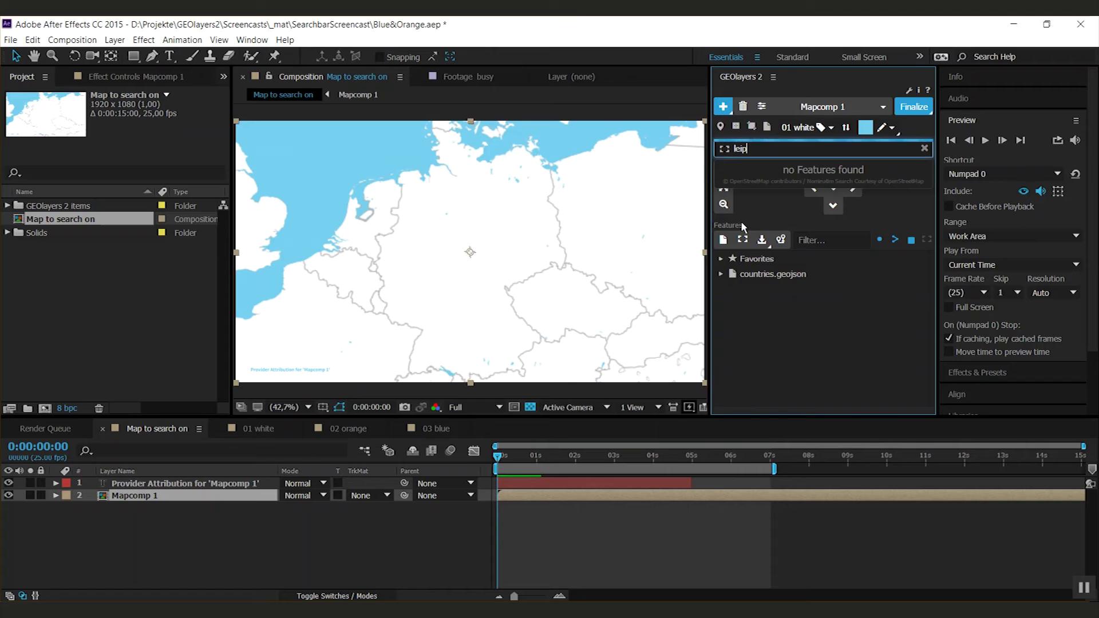
mouse_move(747, 329)
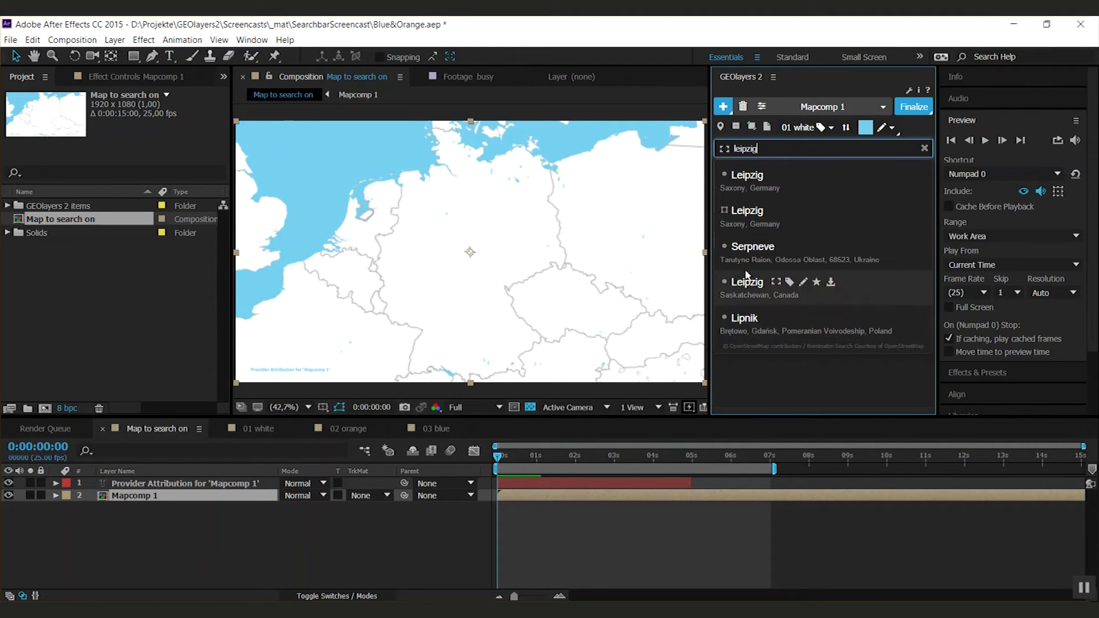
mouse_move(740, 219)
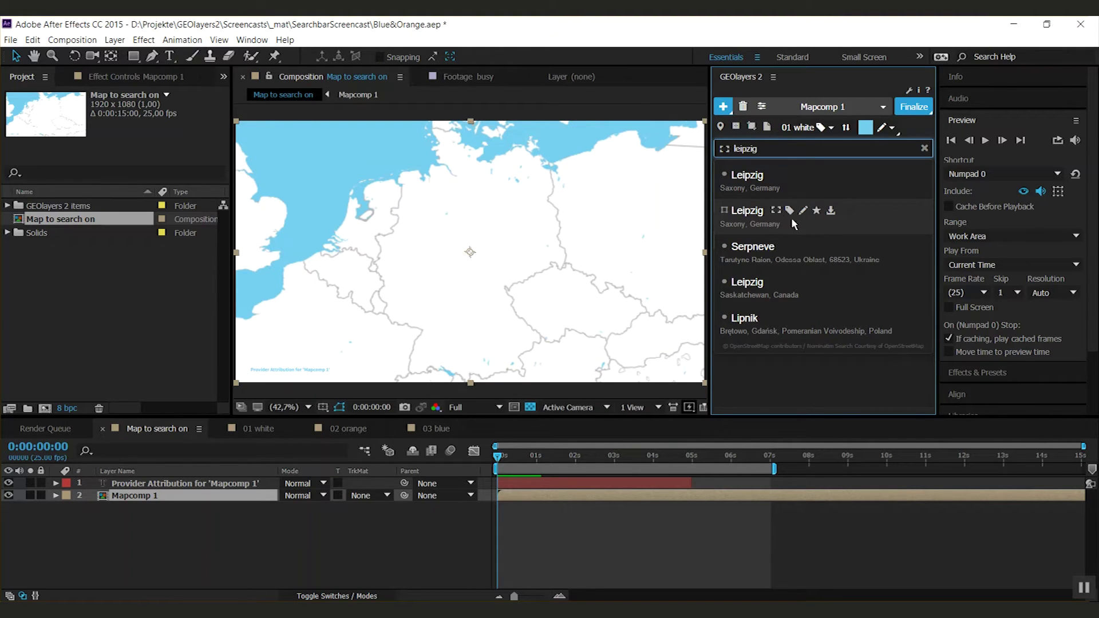
mouse_move(778, 181)
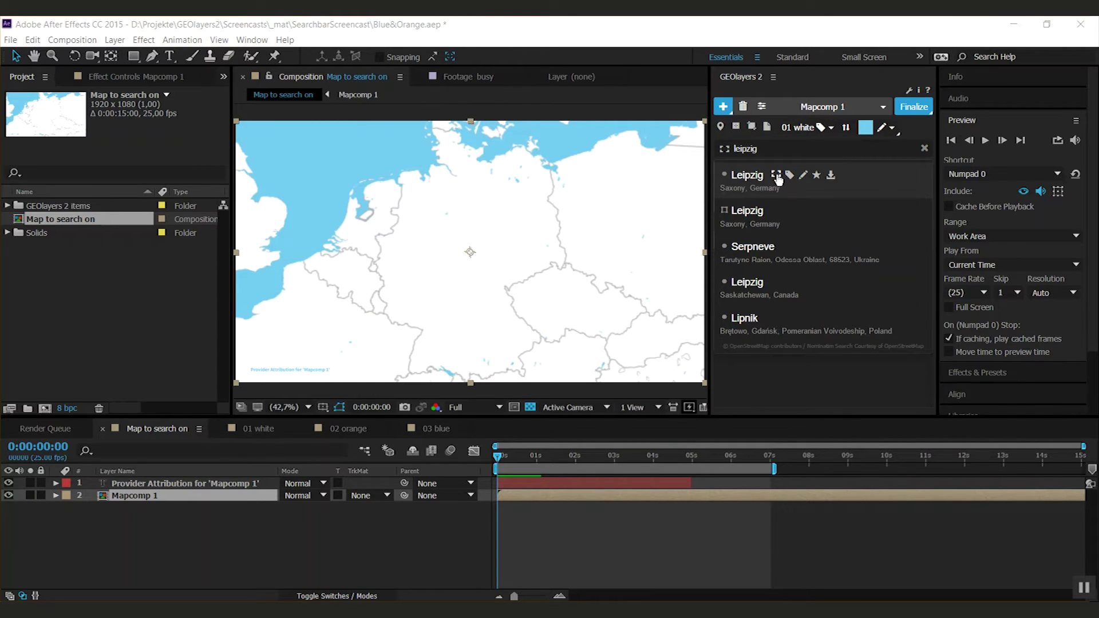
Frame the map on the Leipzig, Saxony search result.
click(777, 176)
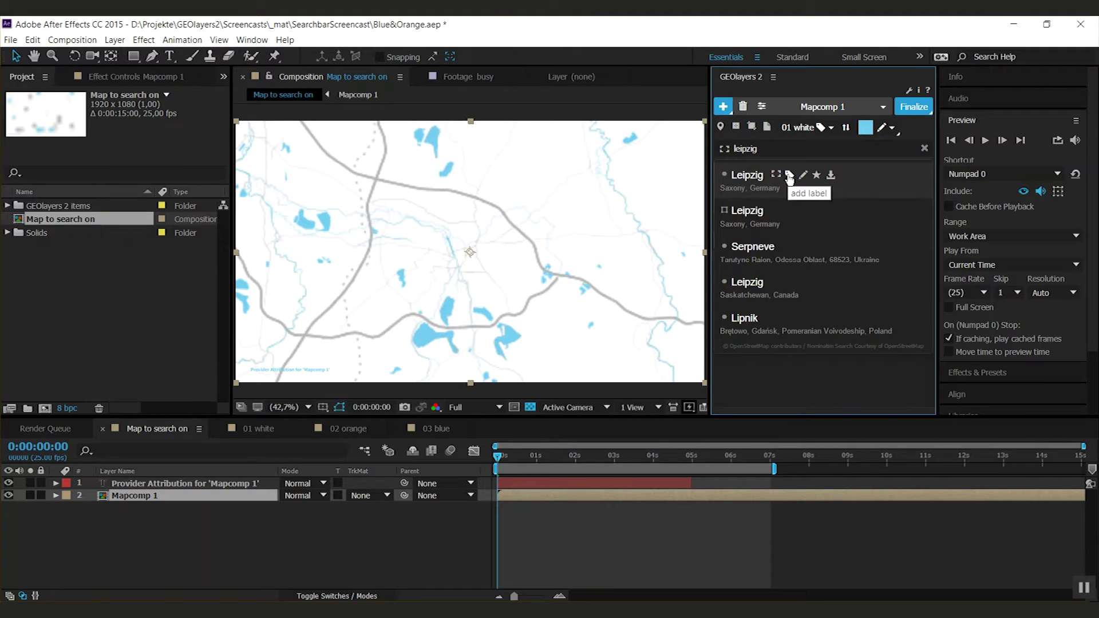
Add a Leipzig label to the map using the 02 orange label style.
click(790, 175)
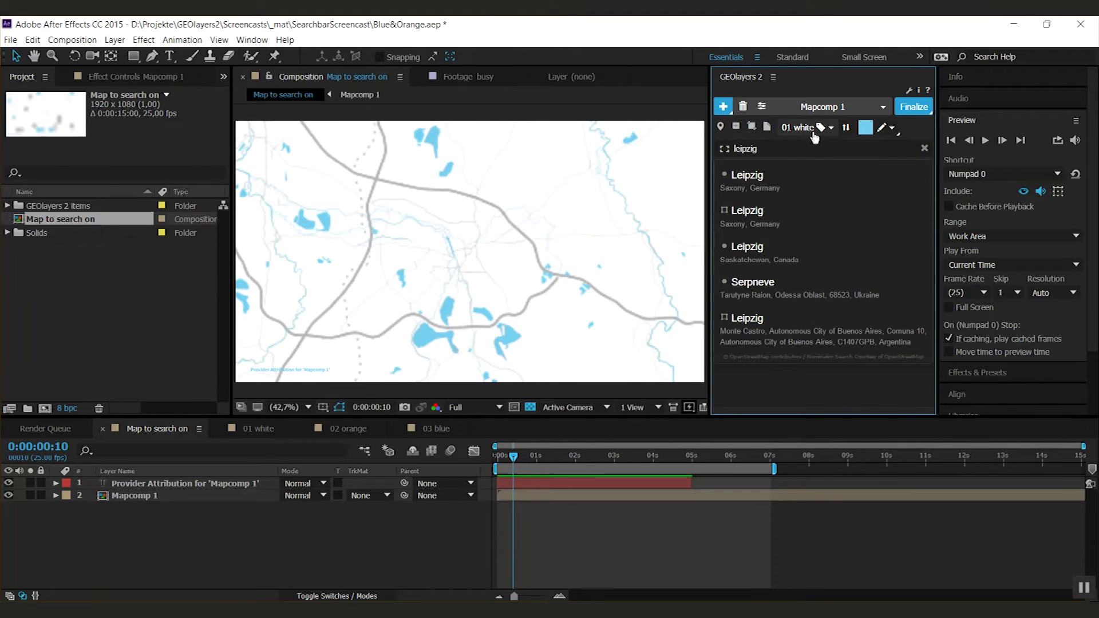
click(816, 131)
click(792, 167)
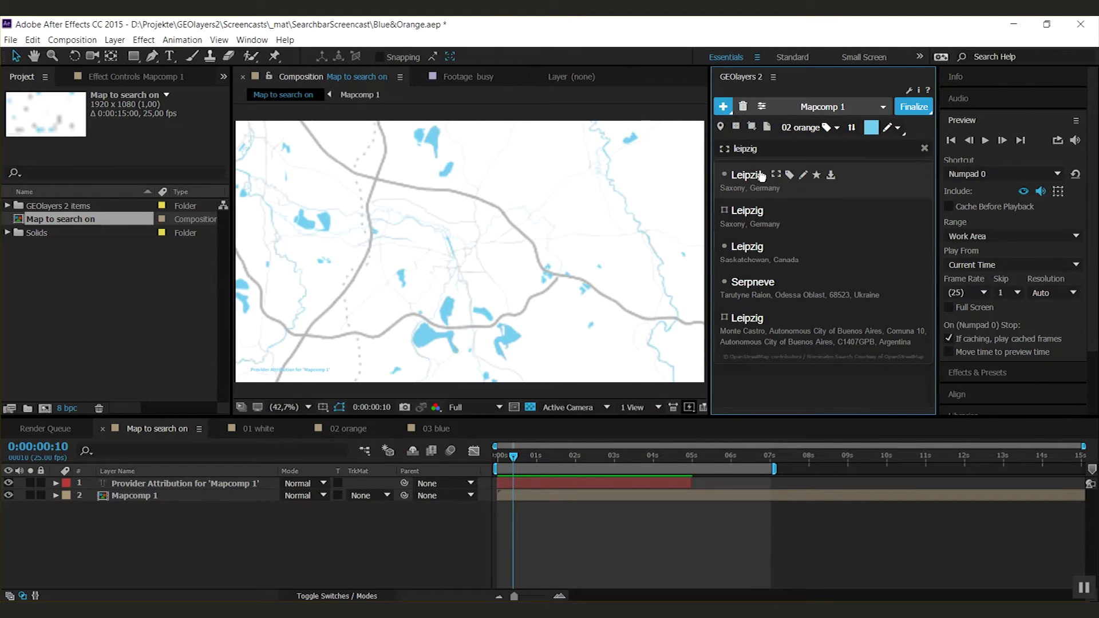
click(791, 177)
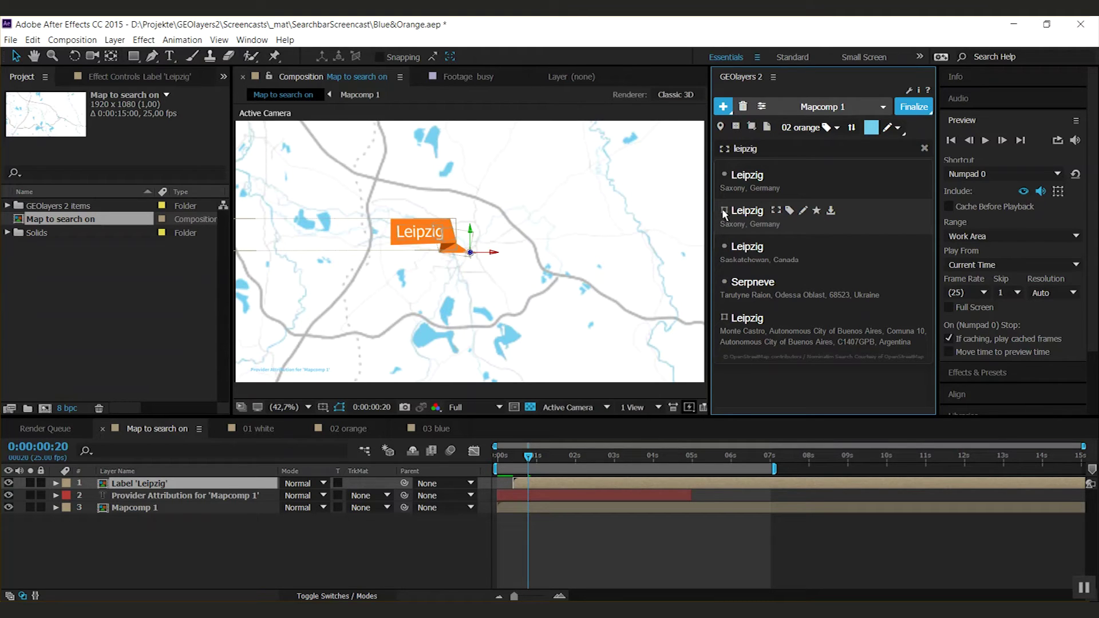
mouse_move(727, 180)
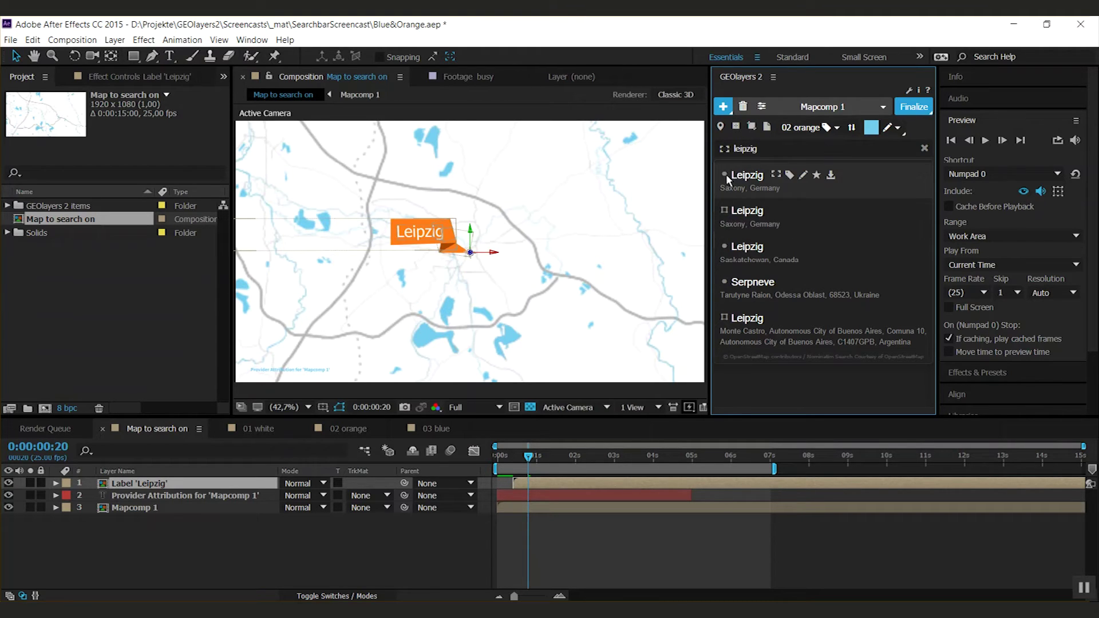
mouse_move(723, 207)
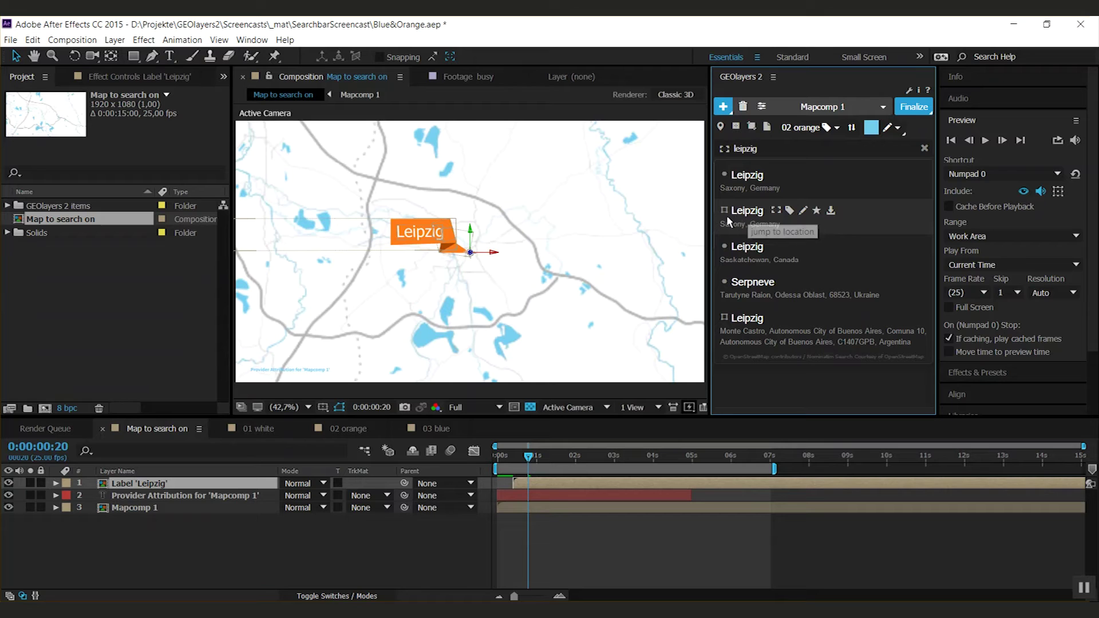
Draw Leipzig's boundary as a dashed orange outline and move that layer below Label 'Leipzig'.
click(872, 127)
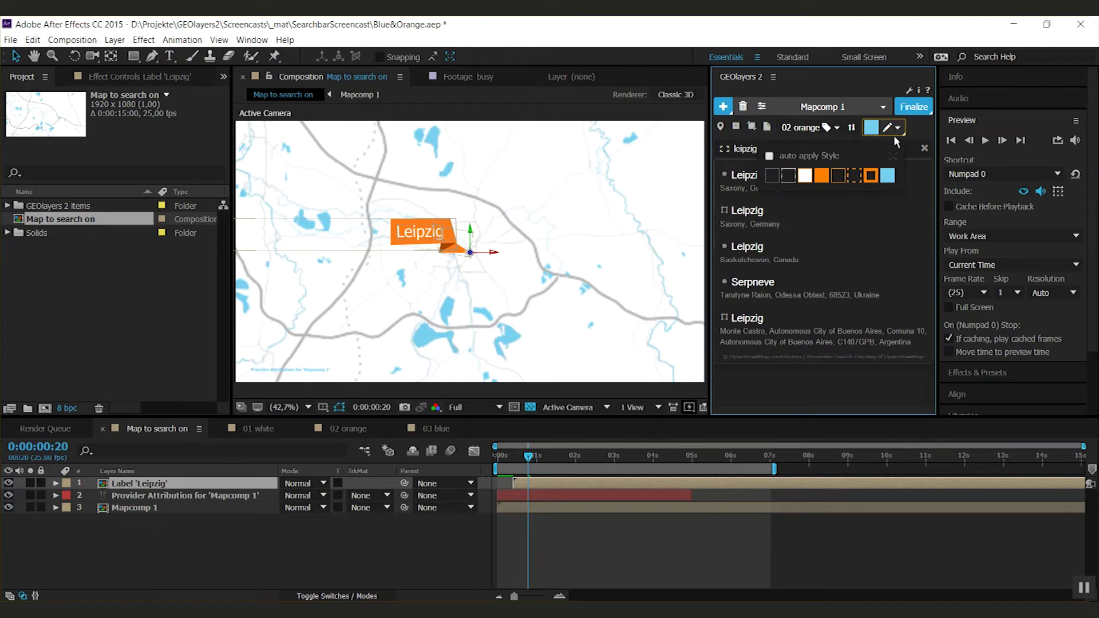
click(804, 212)
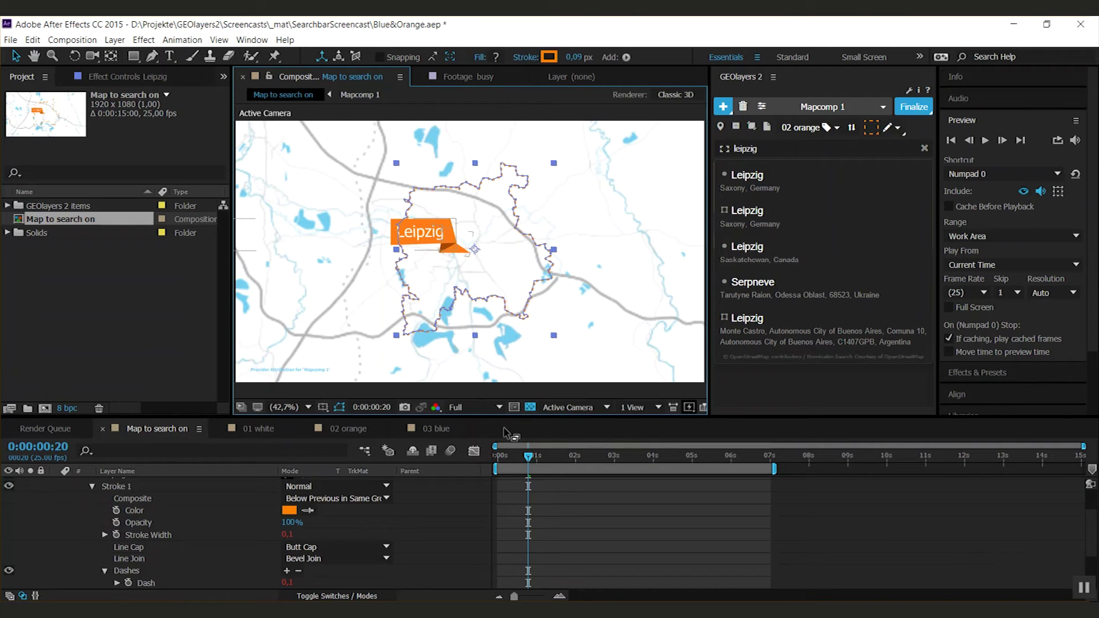
click(55, 483)
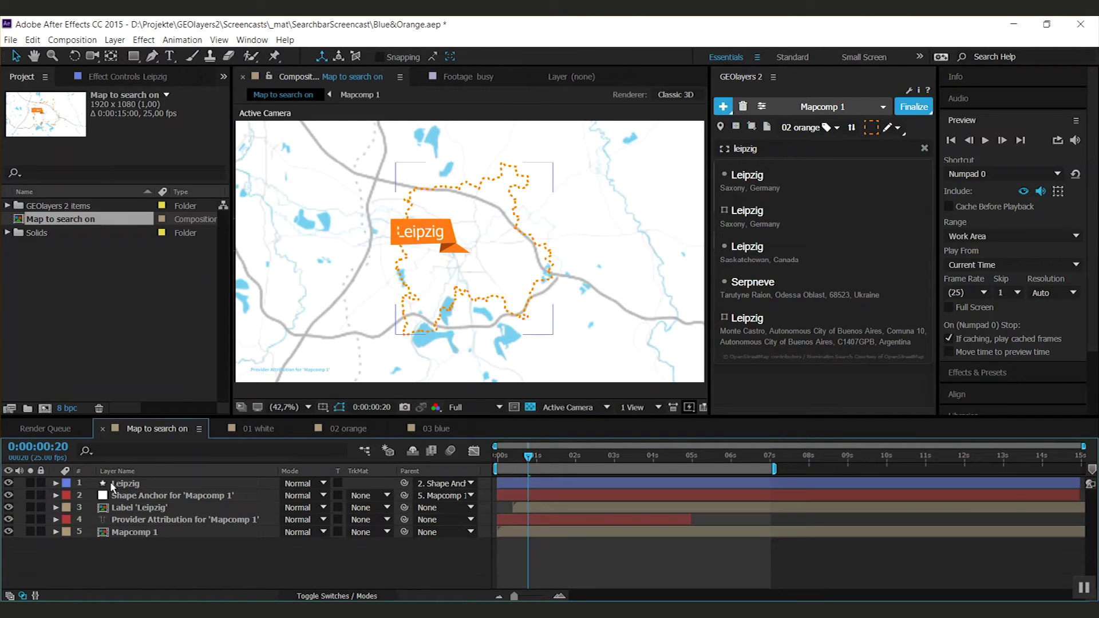
click(118, 486)
drag(116, 516, 117, 516)
click(115, 563)
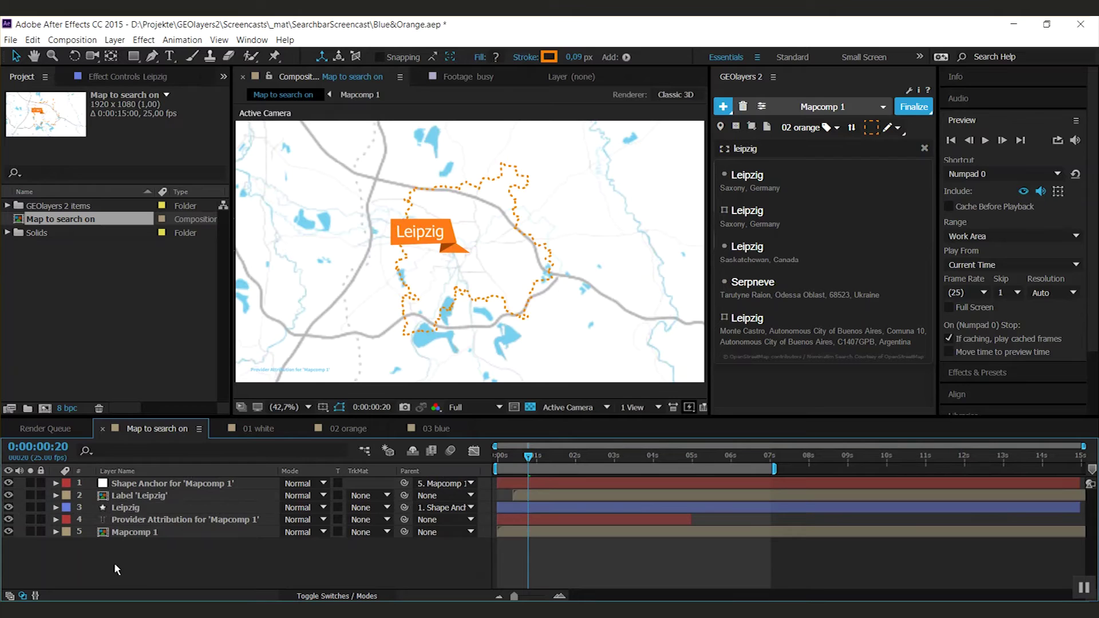
mouse_move(816, 180)
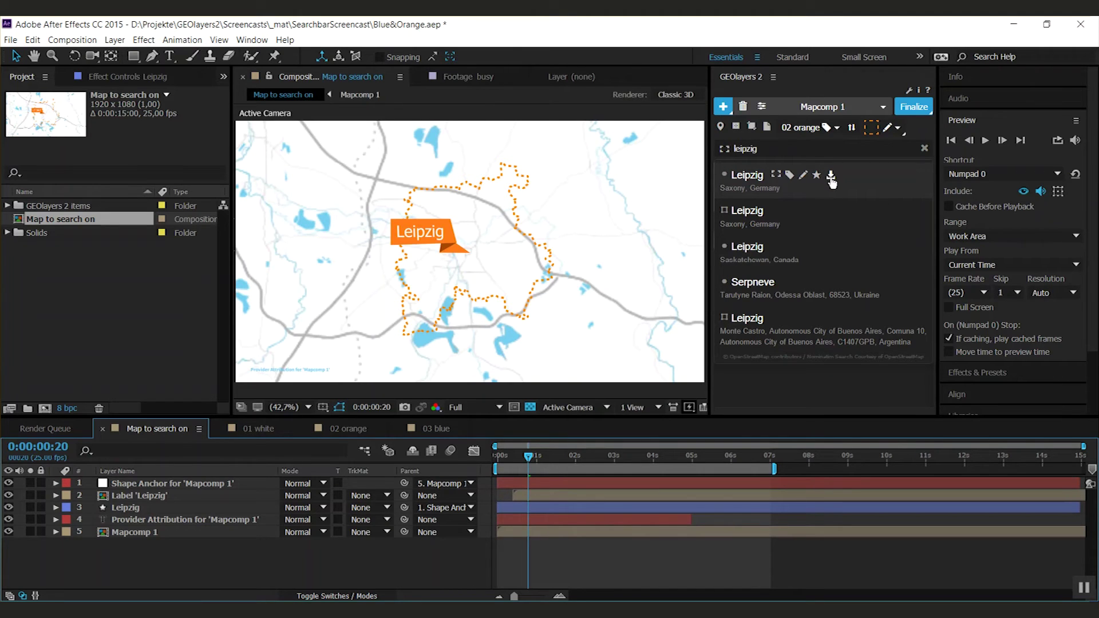
Save Leipzig to the GEOlayers features library and select it beside the Berlin favourite.
click(830, 178)
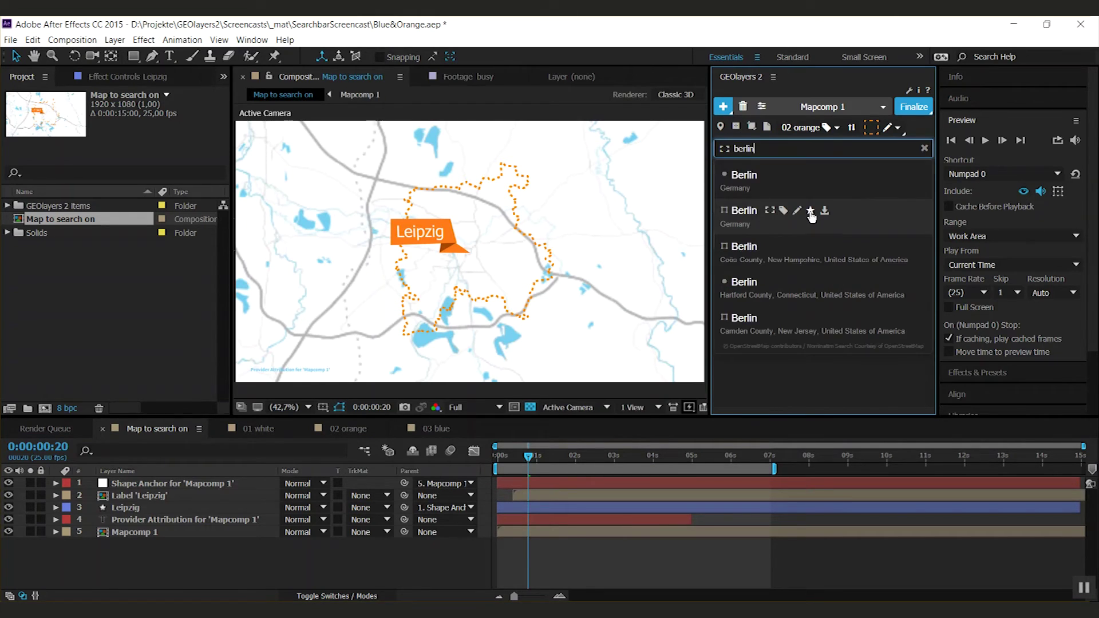
click(811, 211)
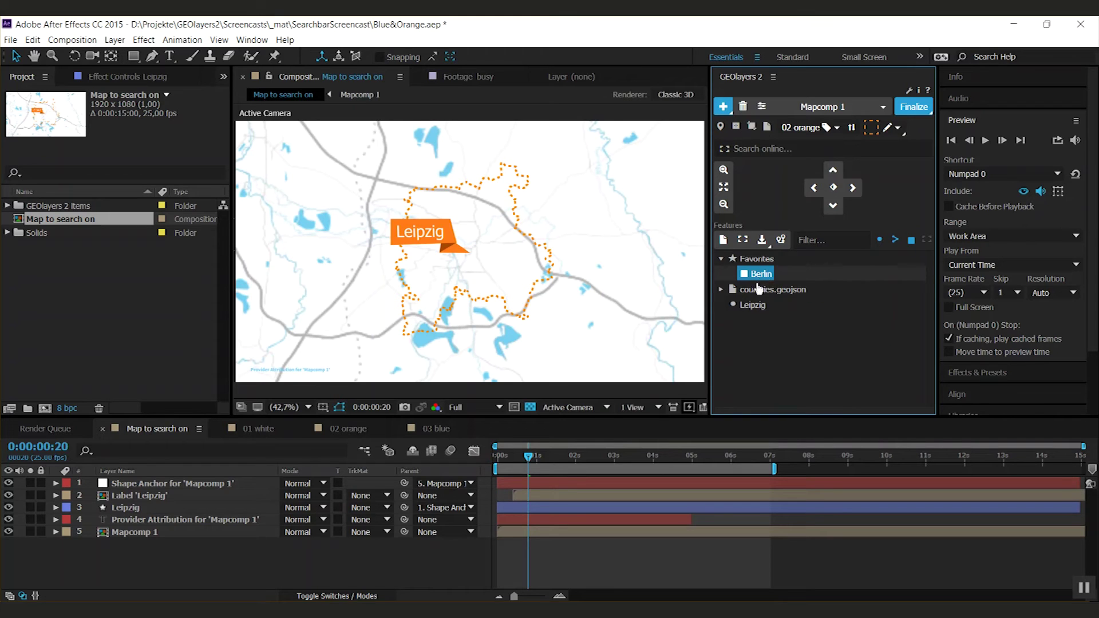
click(749, 309)
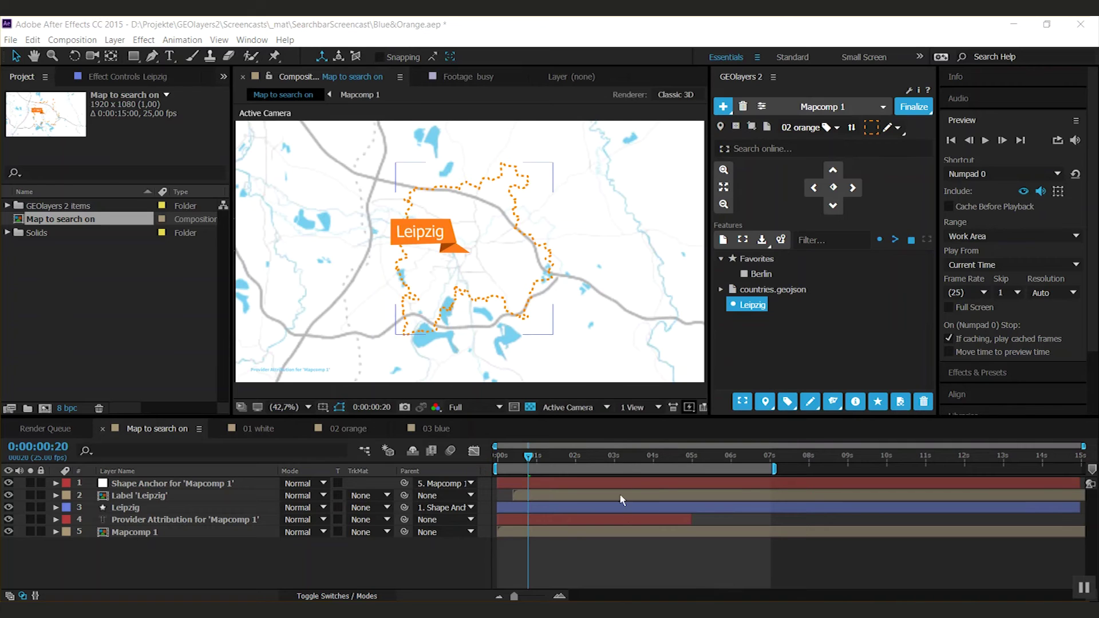
Reveal Mapcomp 1's Latitude and Longitude keyframes with U and move the playhead to 0:00:04:18.
click(635, 456)
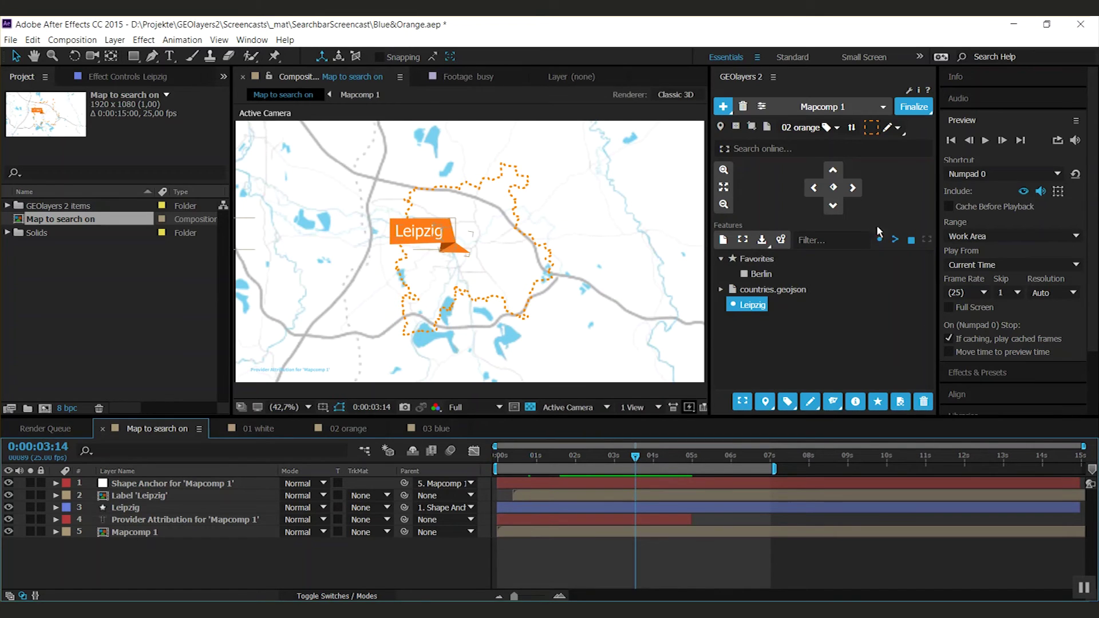
click(835, 189)
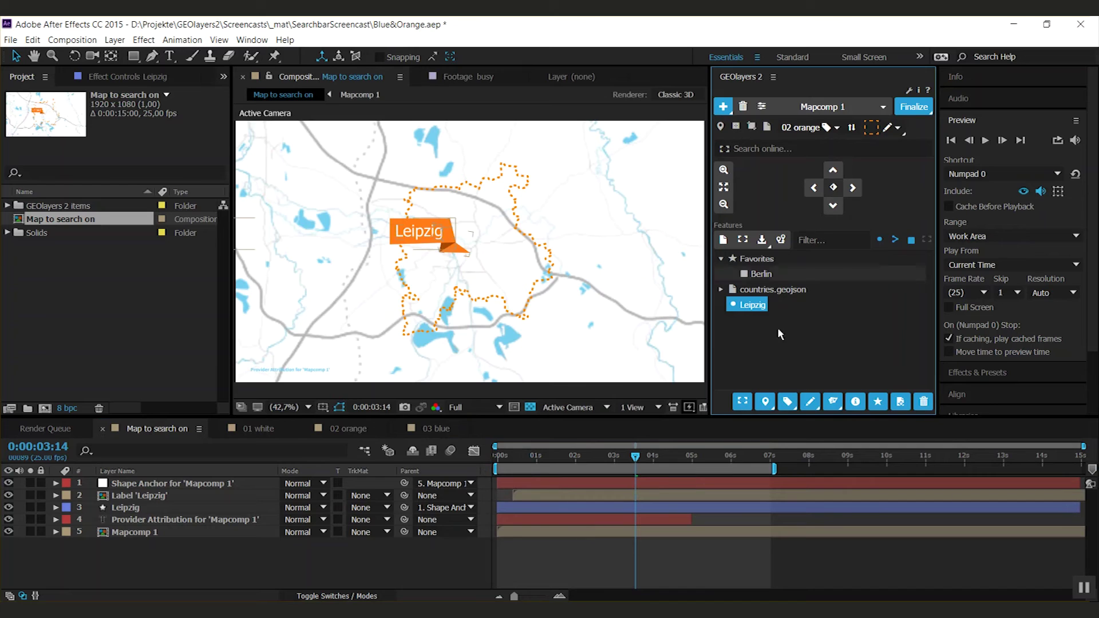
click(128, 533)
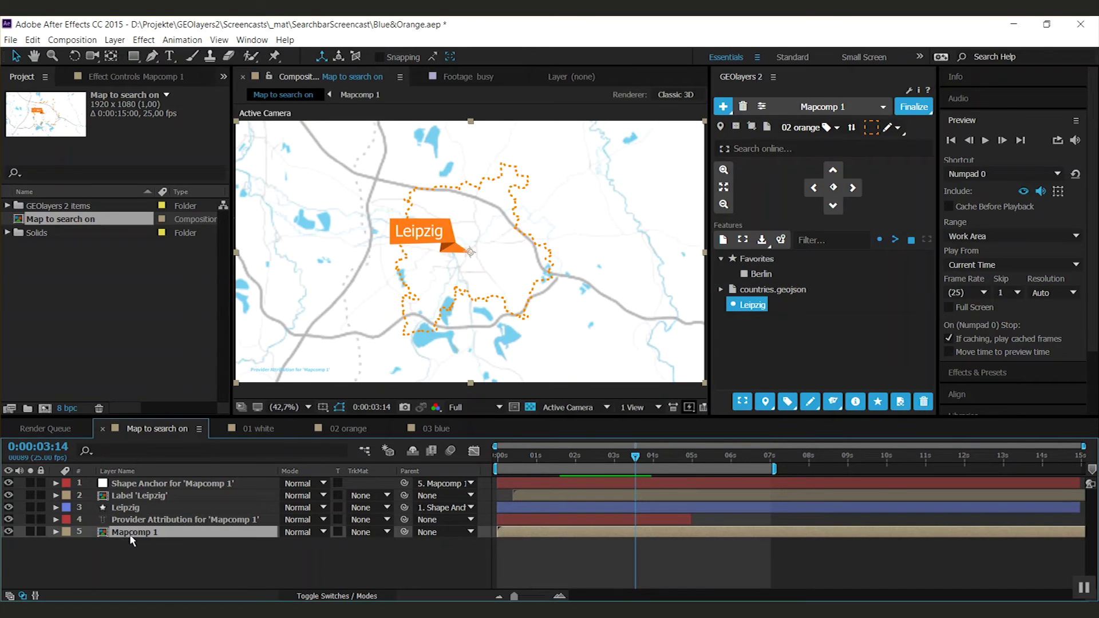
key(u)
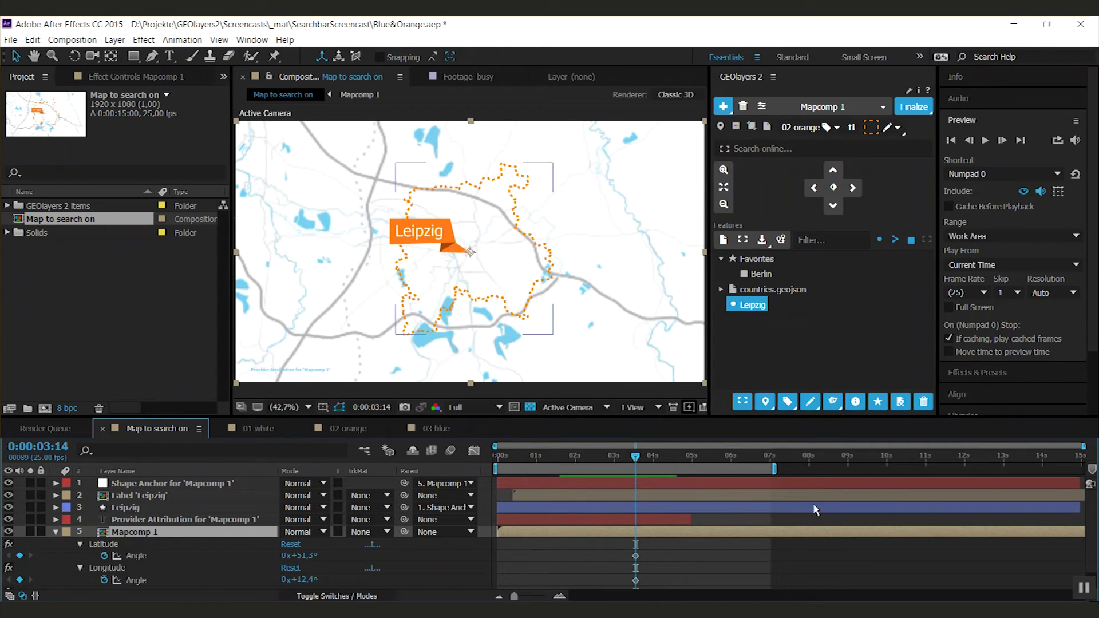
drag(636, 456, 681, 461)
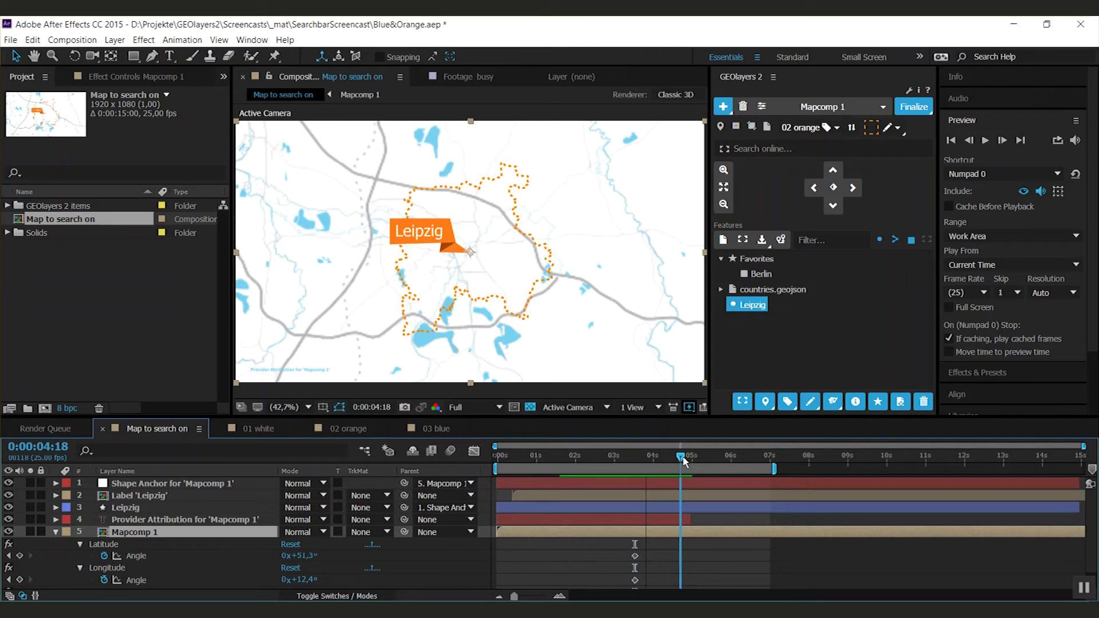
click(795, 153)
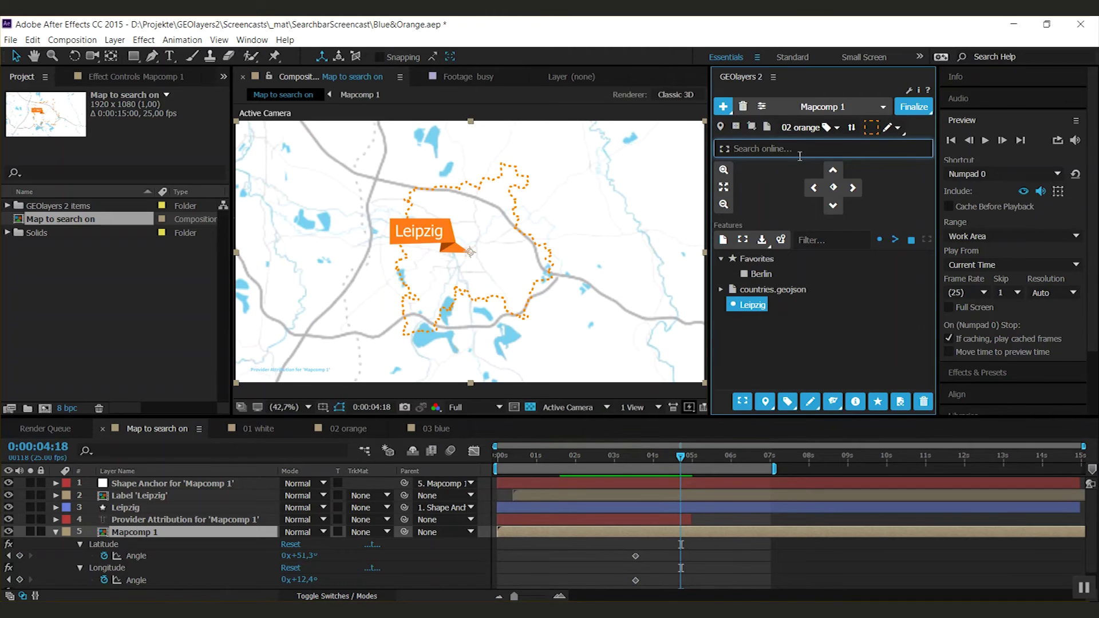
Search 'oper, leip' and keyframe the map zooming onto Leipzig's Oper at 0:00:04:18.
text(oper, l)
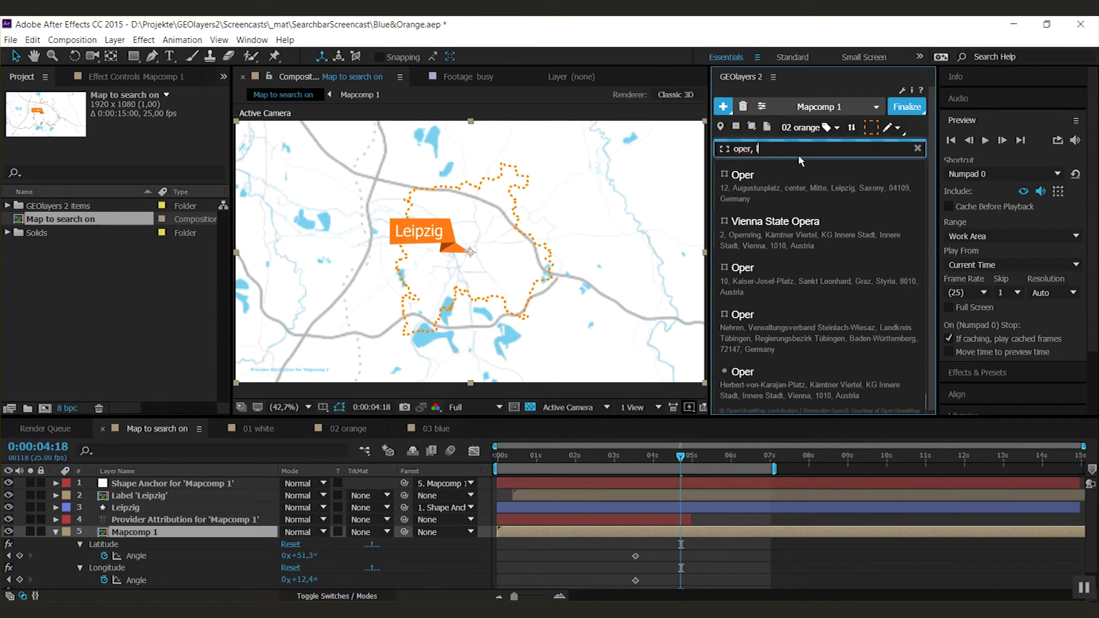
text(eipzig)
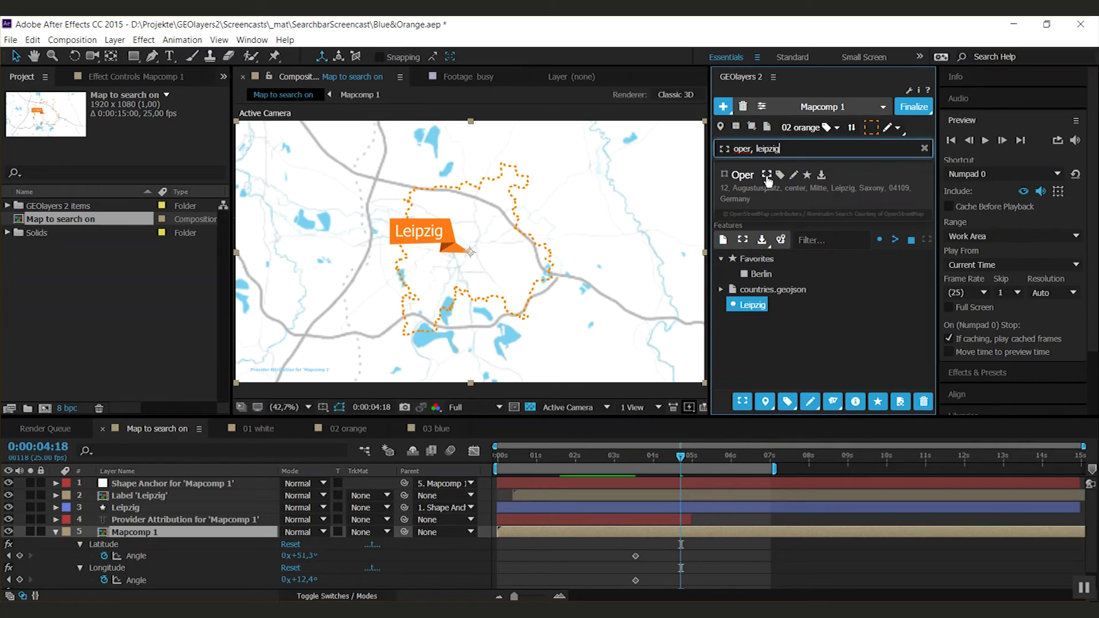
click(768, 175)
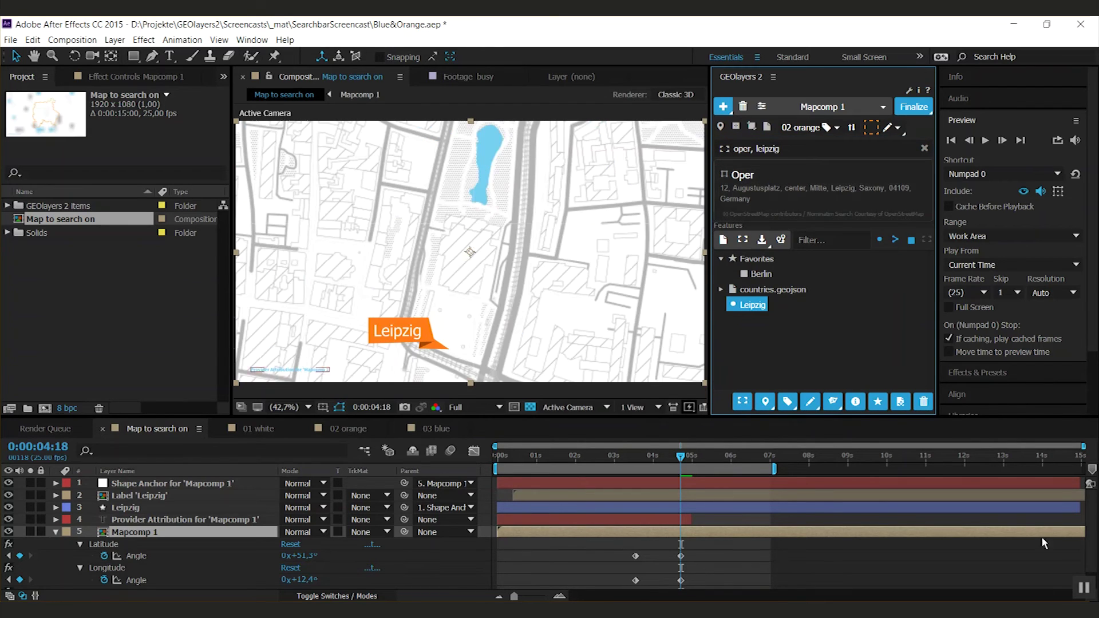
scroll(1095, 561, down, 2)
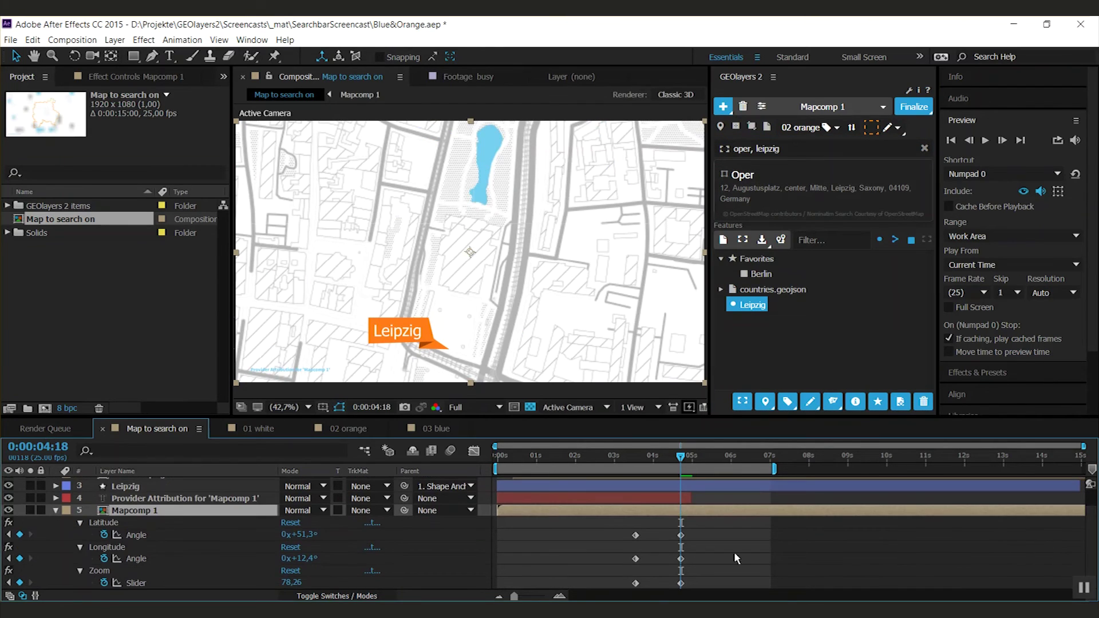
drag(696, 532, 682, 599)
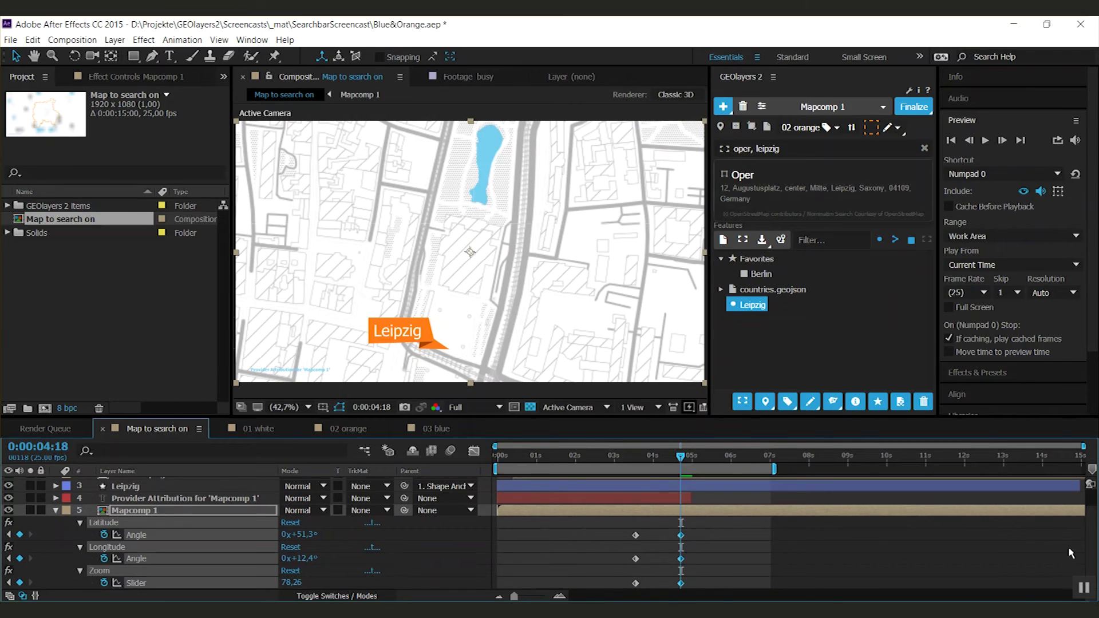
click(871, 127)
Draw the Oper building as an orange shape and add a white 'Oper' label.
click(824, 175)
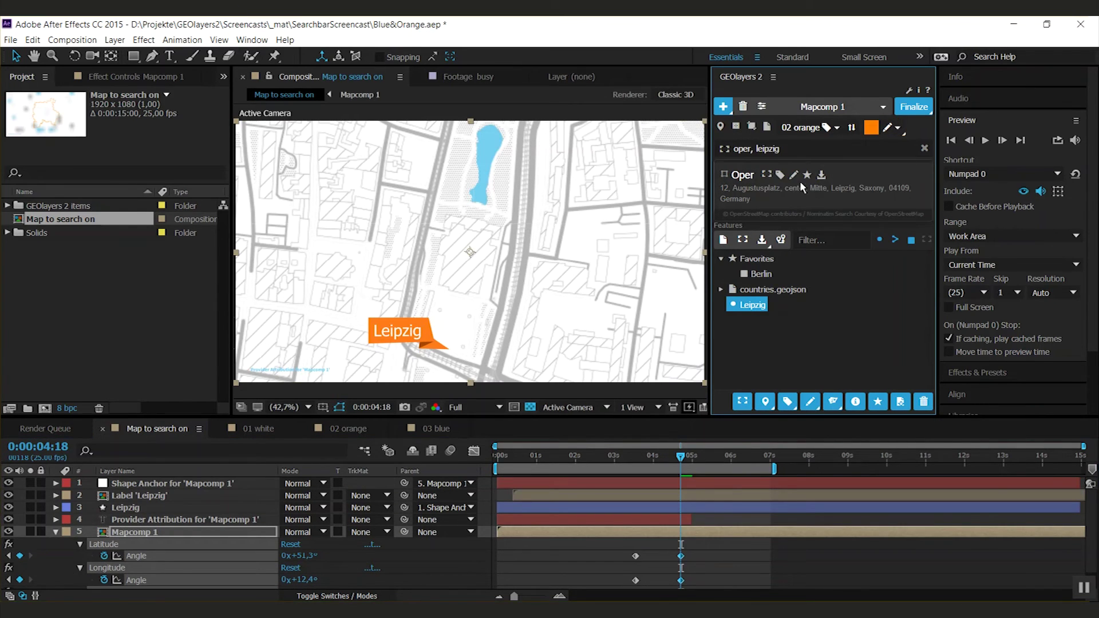
click(808, 127)
click(779, 166)
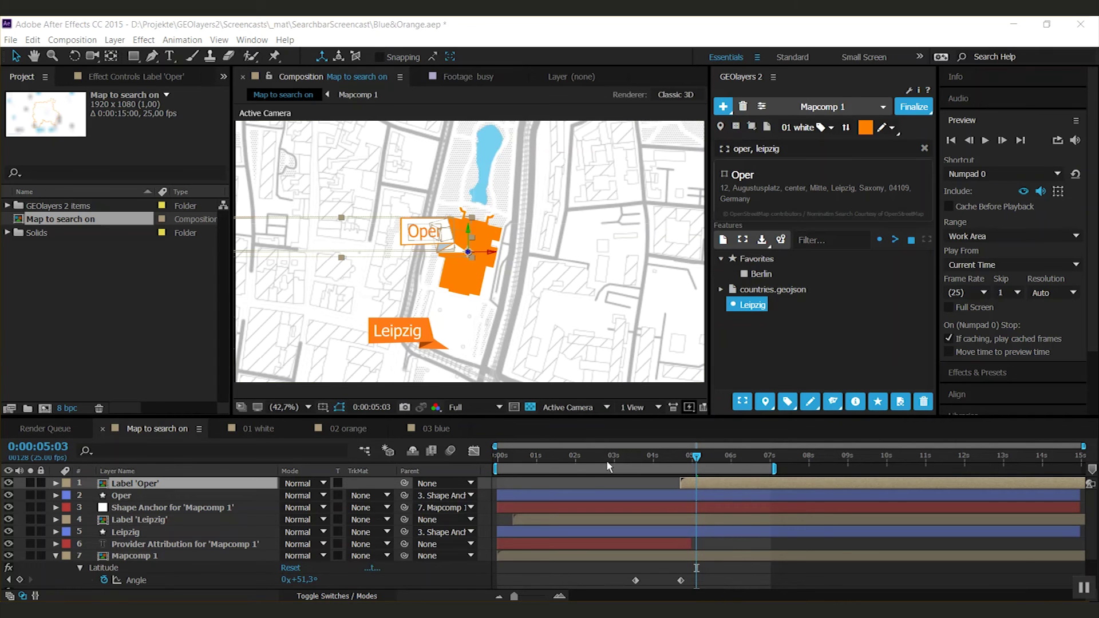
Move the current time back to about 0:00:01:05.
click(588, 459)
drag(588, 458, 573, 459)
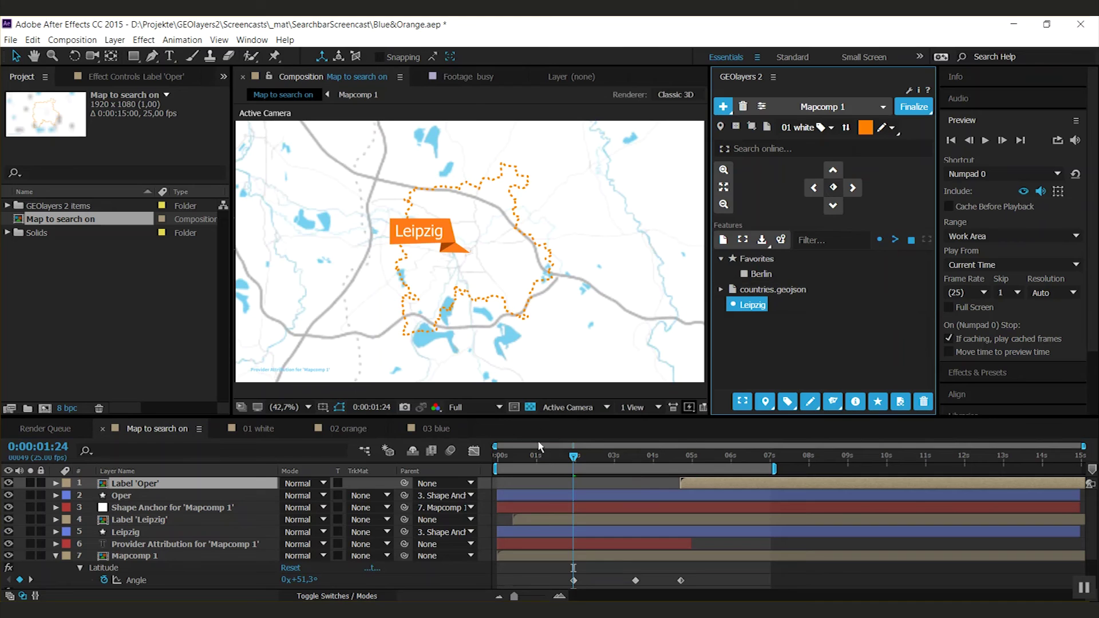
drag(544, 458, 545, 480)
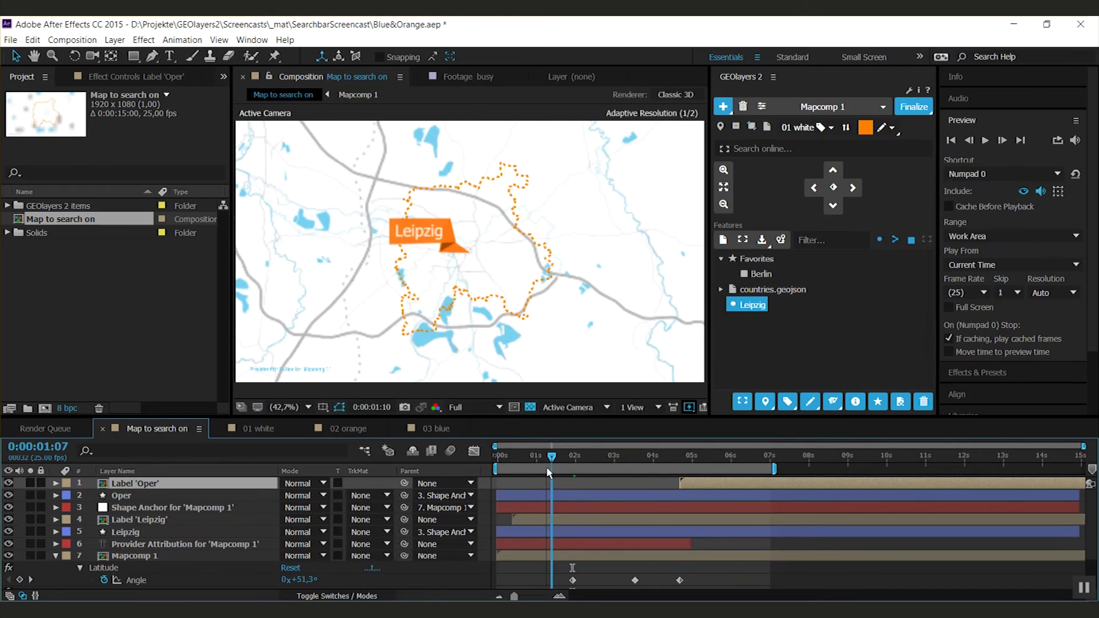
Search 'germany' and keyframe the map to frame all of Germany at 0:00:01:05.
click(769, 152)
text(germ)
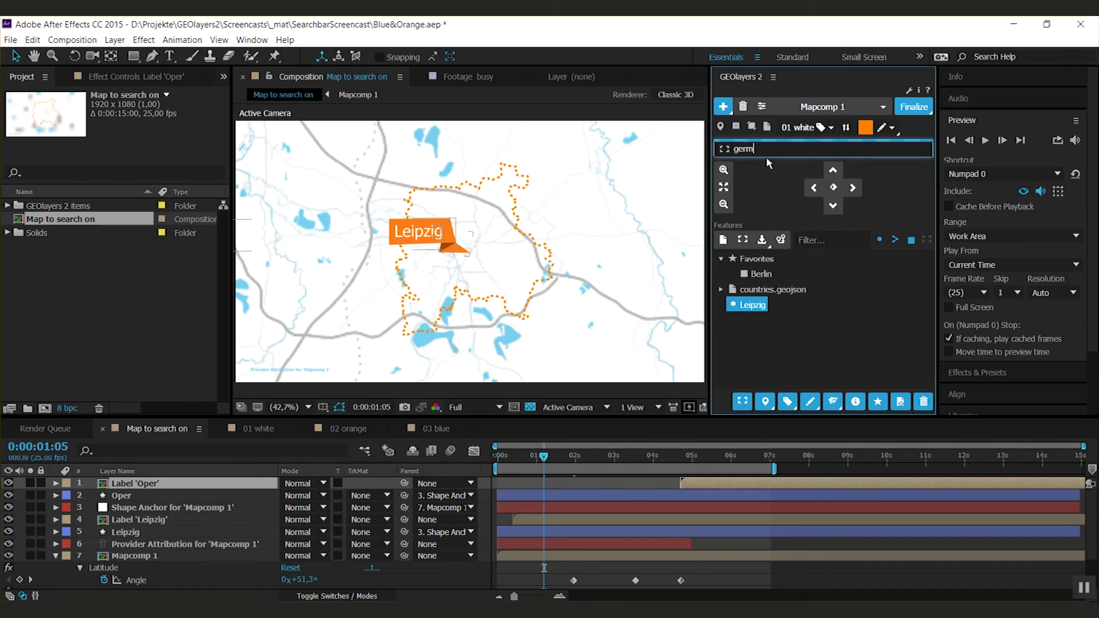
text(any)
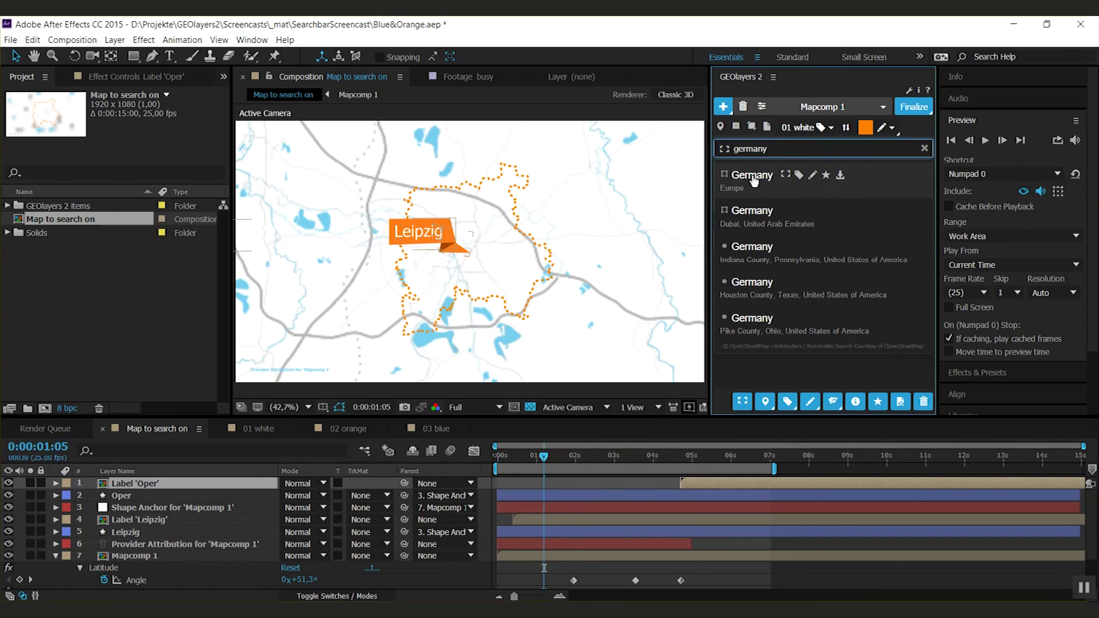
click(753, 178)
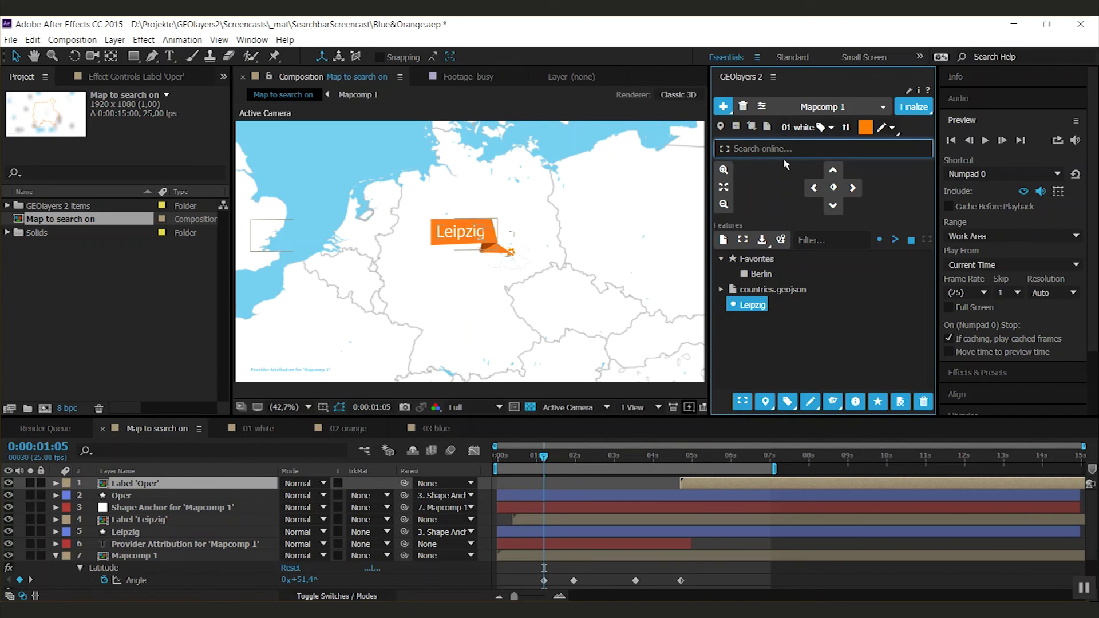
Add the first GEOlayers 'elbe' result as a light blue Water-style line, then return to 0:00:00:00.
text(elbe)
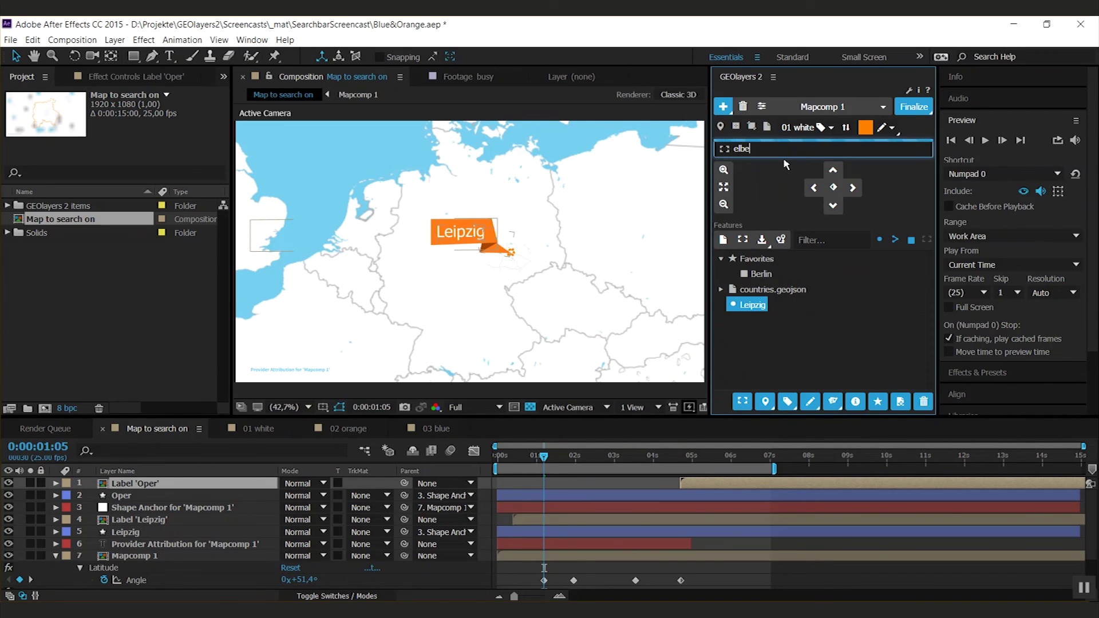
mouse_move(794, 182)
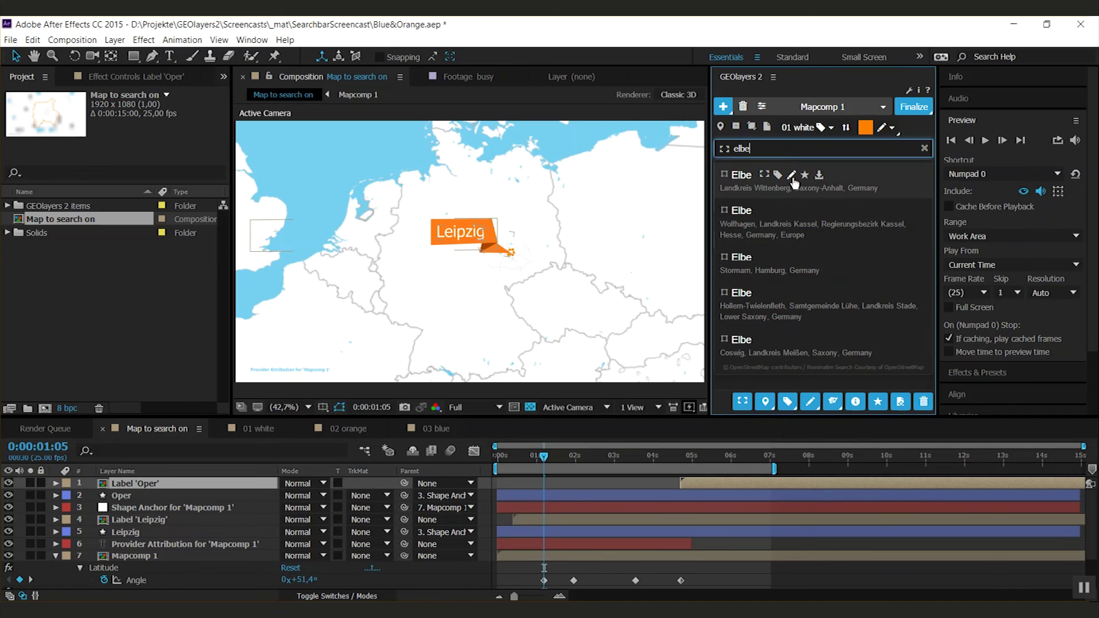
click(889, 127)
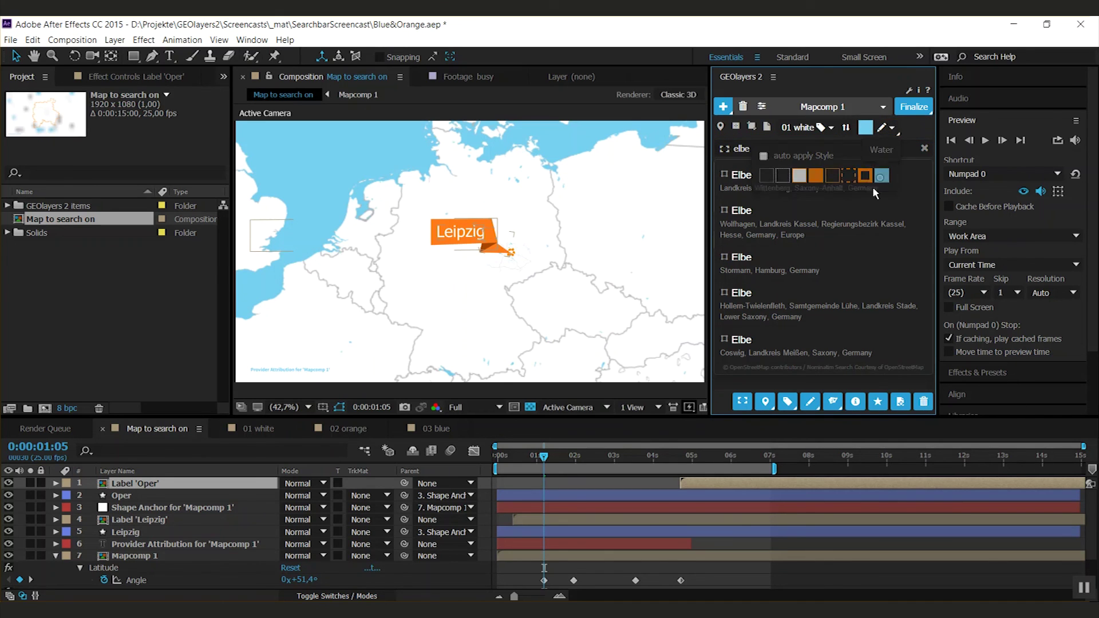
click(793, 176)
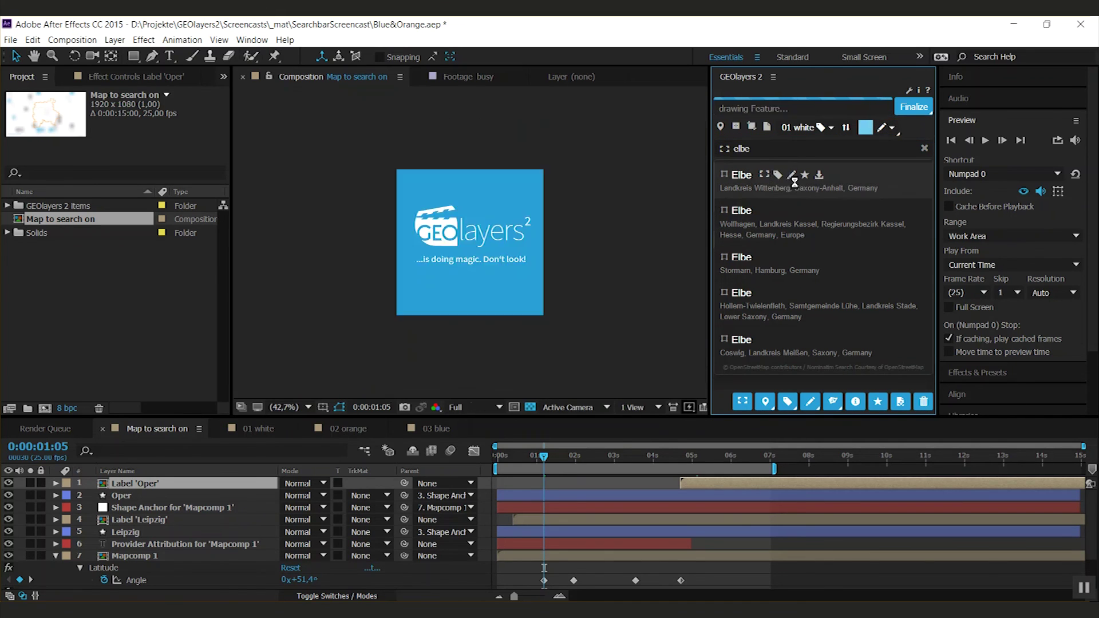
drag(545, 459, 498, 461)
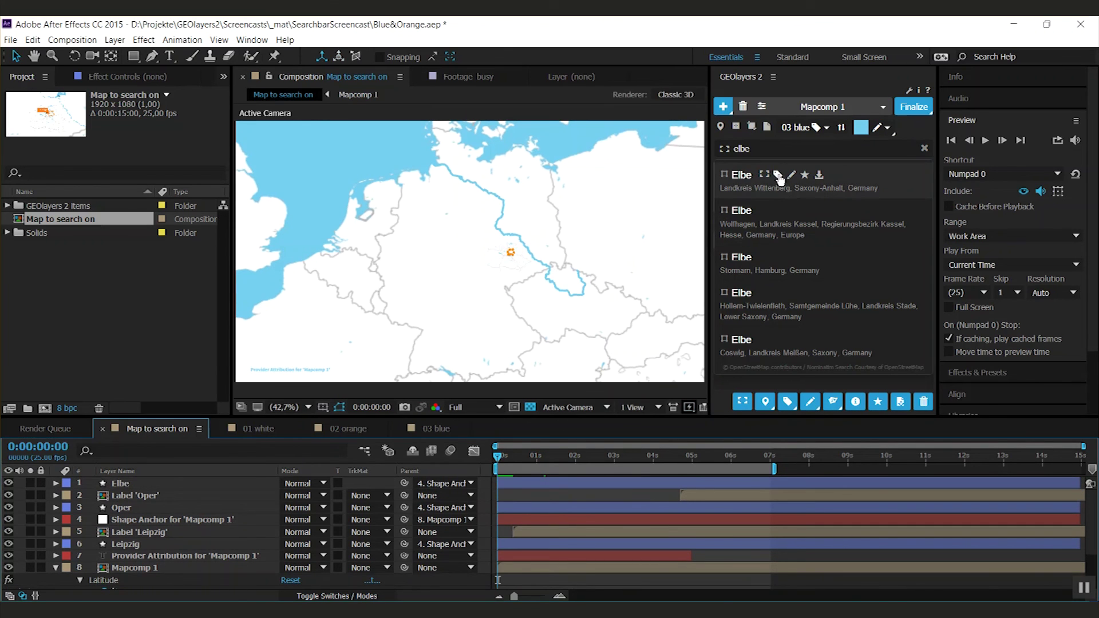